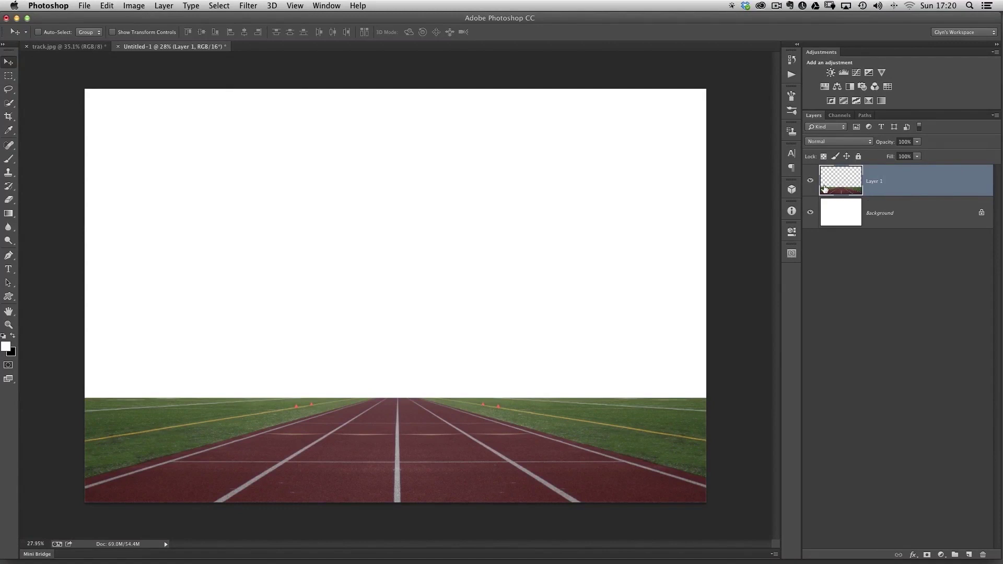
Step: Rename the running track's layer as "track"
double_click(873, 181)
type("track")
key("Return")
Step: Place sky.jpg from the athlete folder into the document as an embedded image
left_click(84, 5)
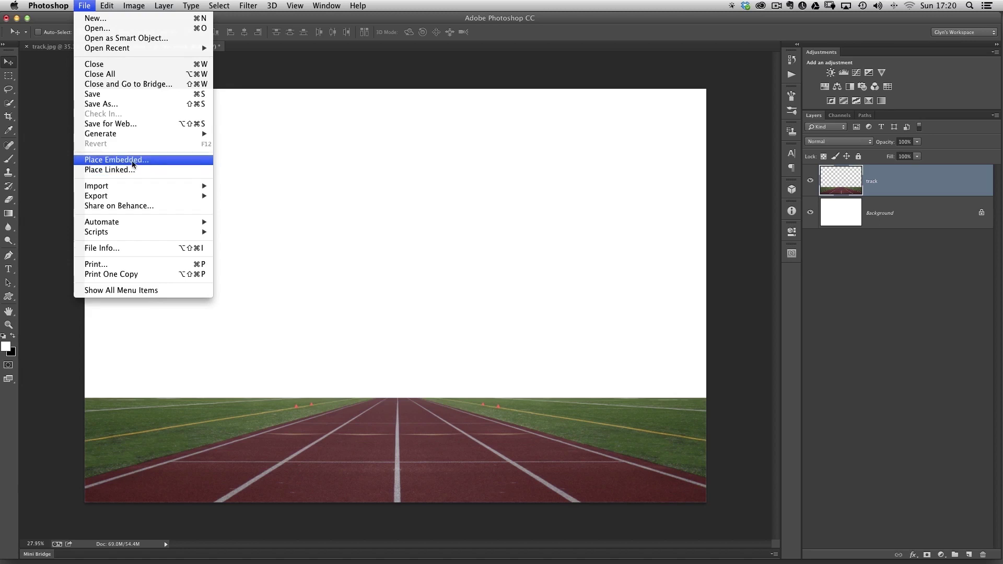
left_click(162, 161)
left_click_drag(512, 92, 499, 98)
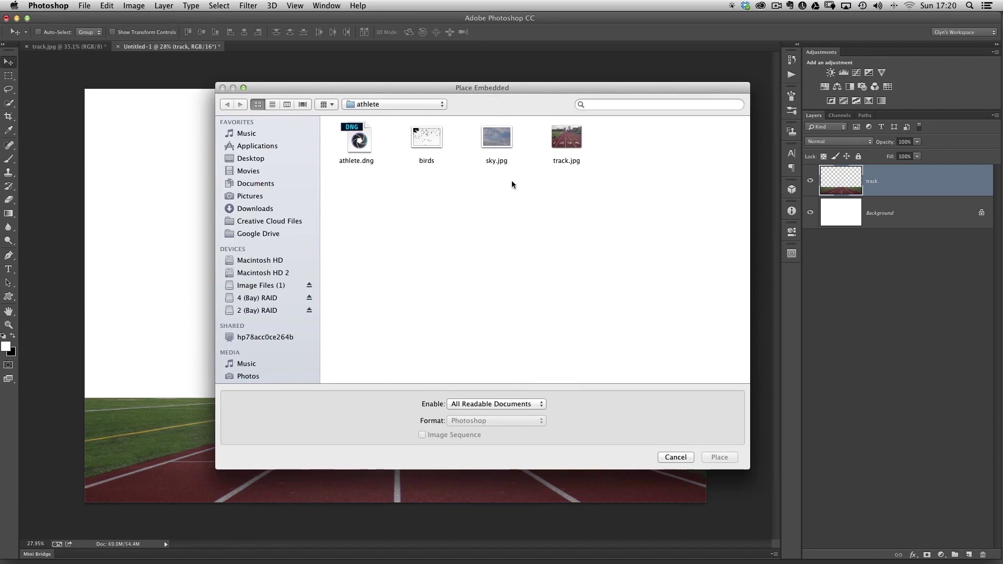
left_click(497, 138)
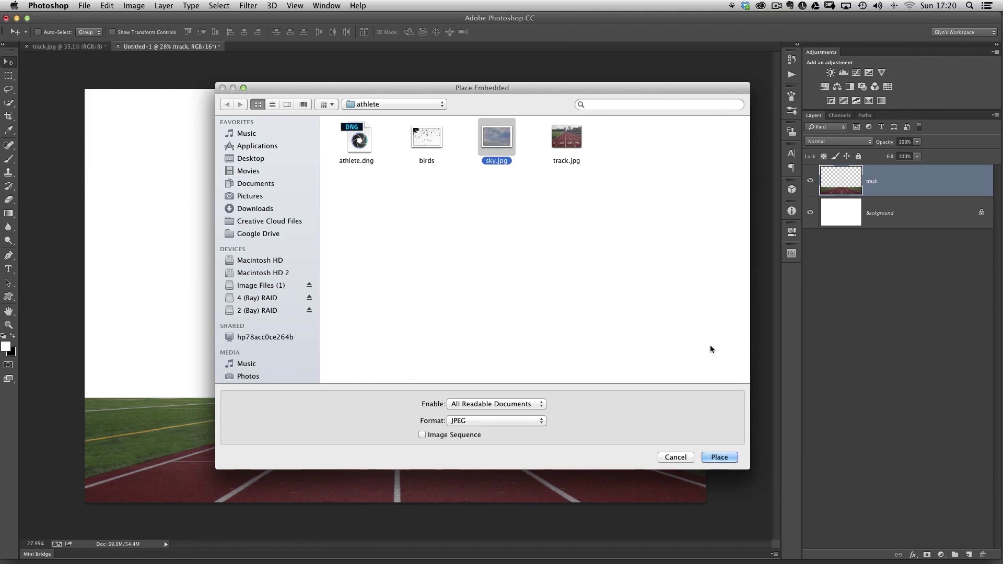
left_click(720, 458)
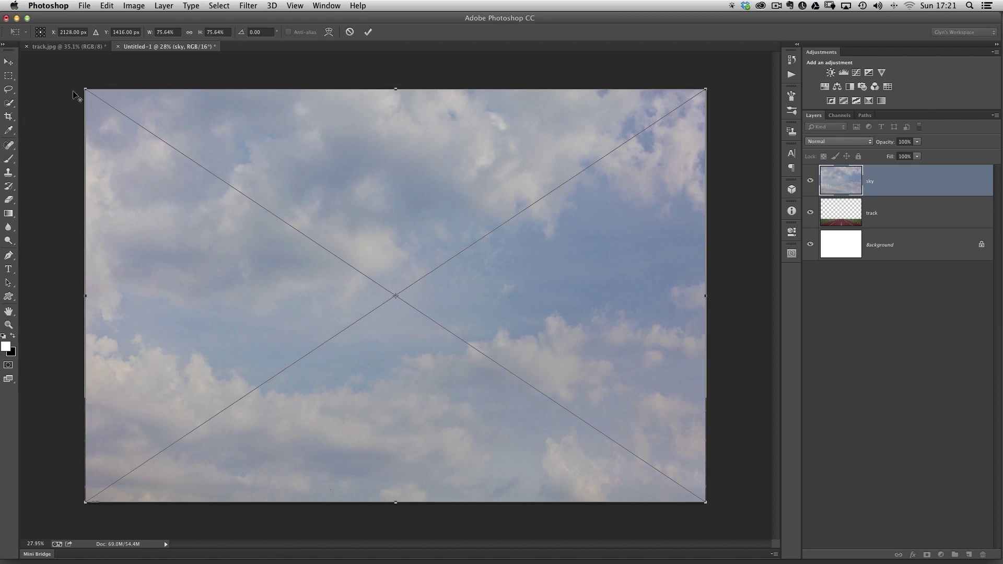
Step: Enlarge the placed sky to about 78% so it slightly overhangs the canvas, and move its layer beneath the track layer
left_click_drag(85, 89, 75, 82)
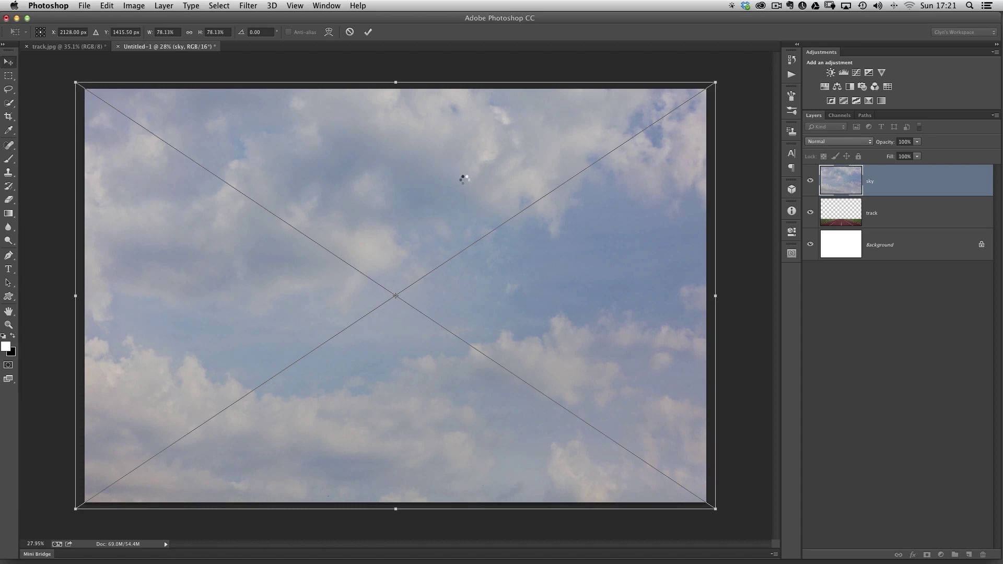
left_click(368, 32)
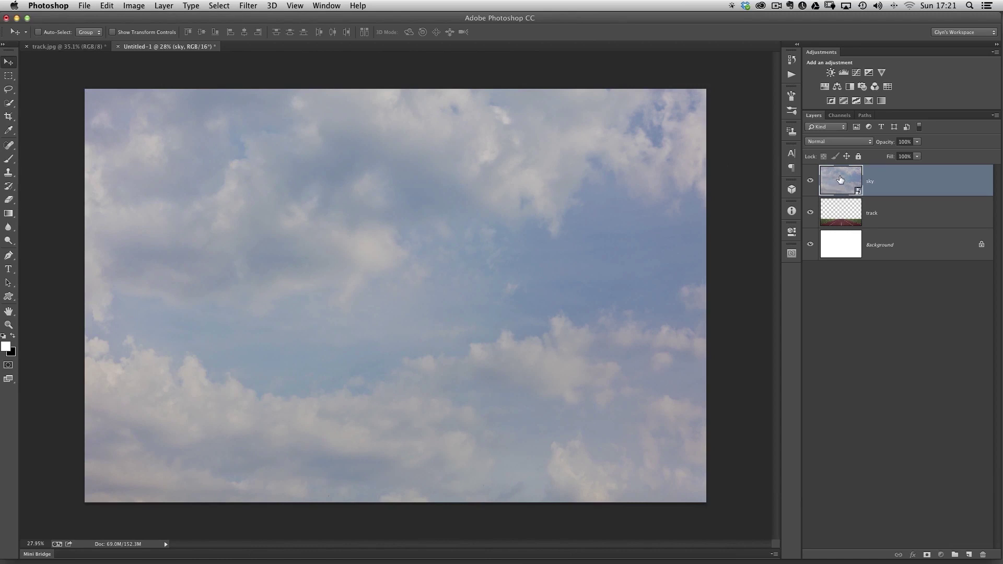
left_click_drag(840, 179, 839, 227)
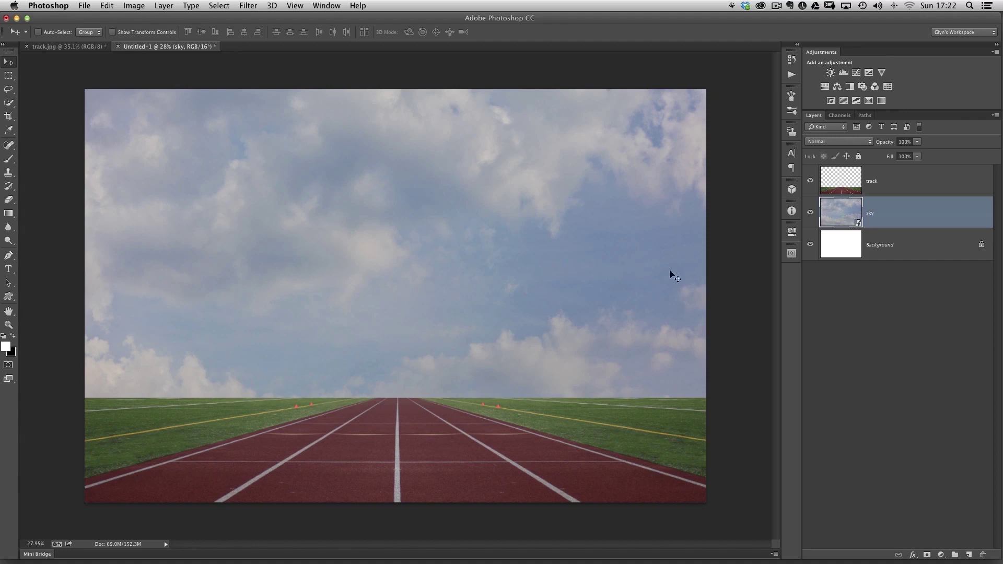
Step: Add a new blank layer above the track layer and name it "light"
left_click(850, 188)
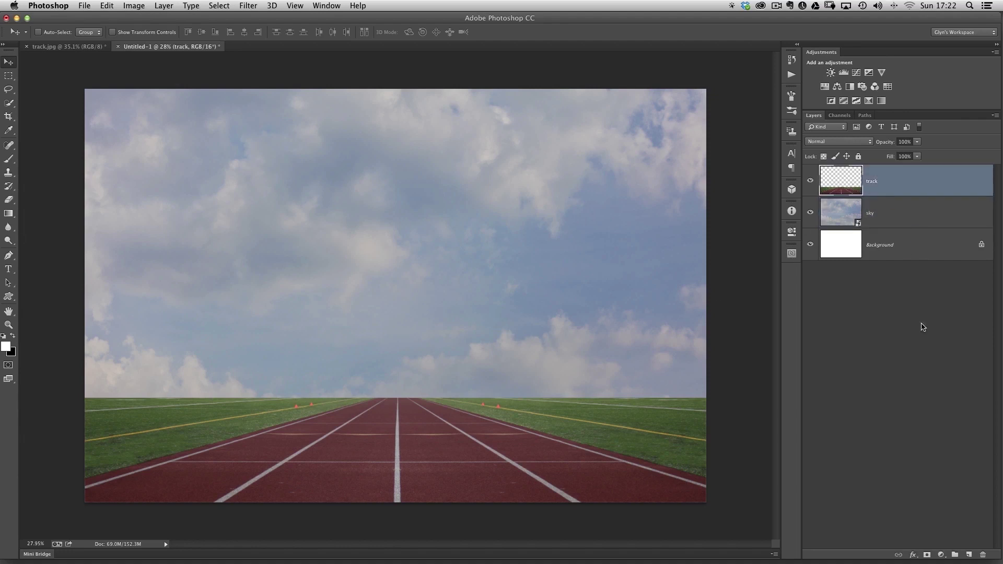
left_click(968, 555)
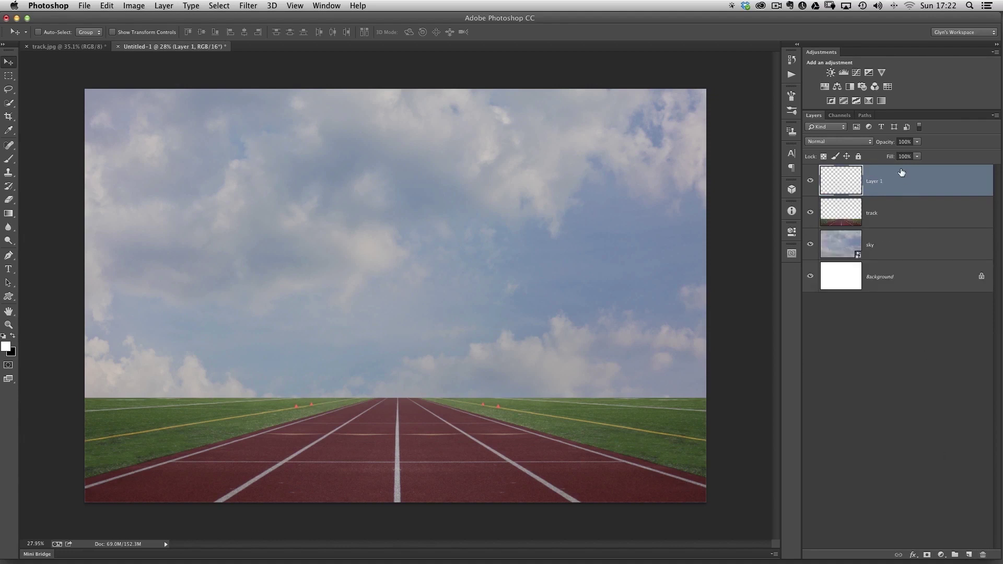
double_click(876, 183)
key("BackSpace")
key("Return")
Step: Swap the foreground and background colours back and forth, ending with white as the foreground
key("x")
left_click(12, 335)
key("x")
key("x")
key("x")
key("x")
key("x")
key("x")
key("x")
key("x")
Step: Set up the Gradient tool with the Foreground to Transparent preset and the reflected gradient style
left_click(9, 214)
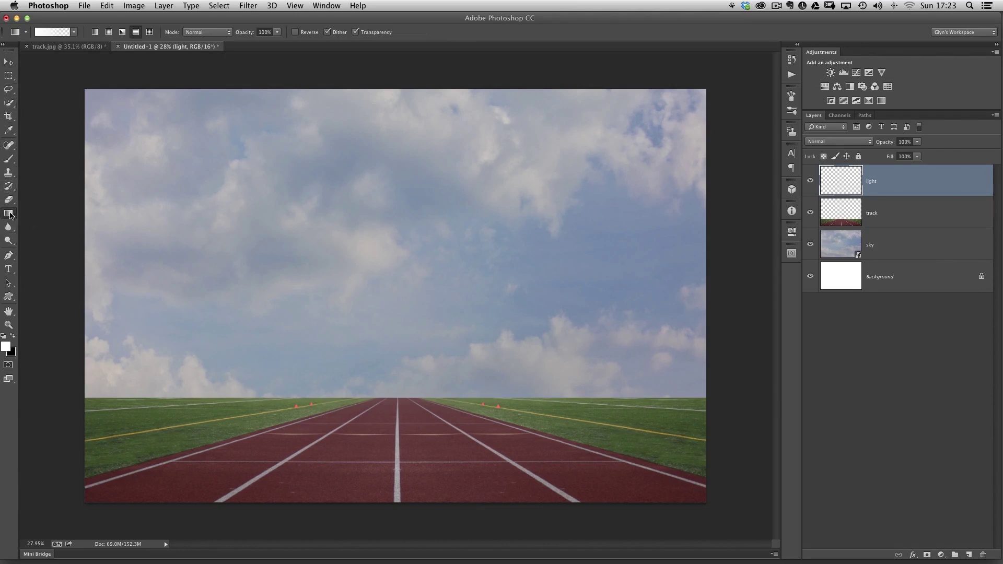
right_click(9, 214)
left_click(24, 212)
left_click(54, 32)
left_click_drag(590, 133, 587, 180)
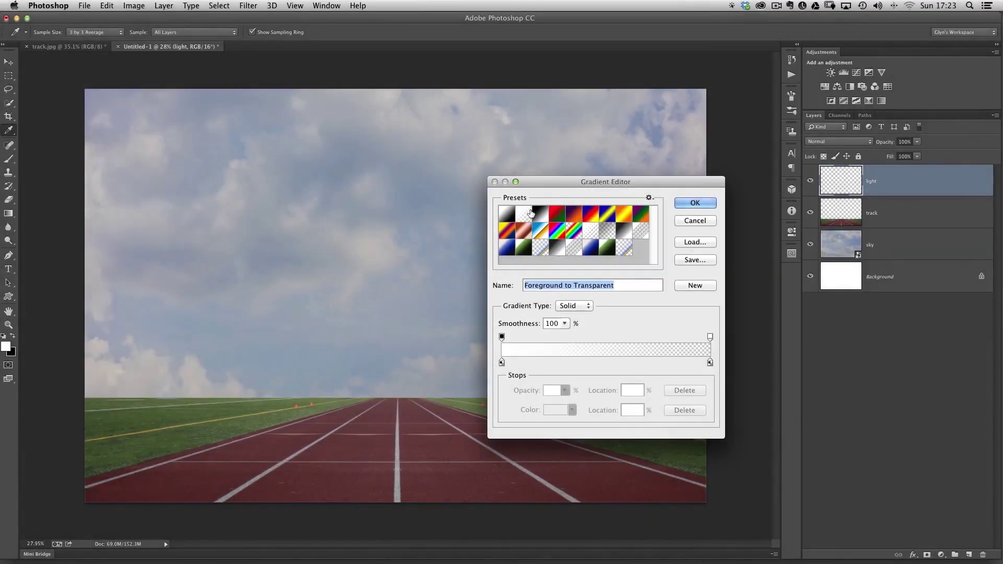
left_click(696, 203)
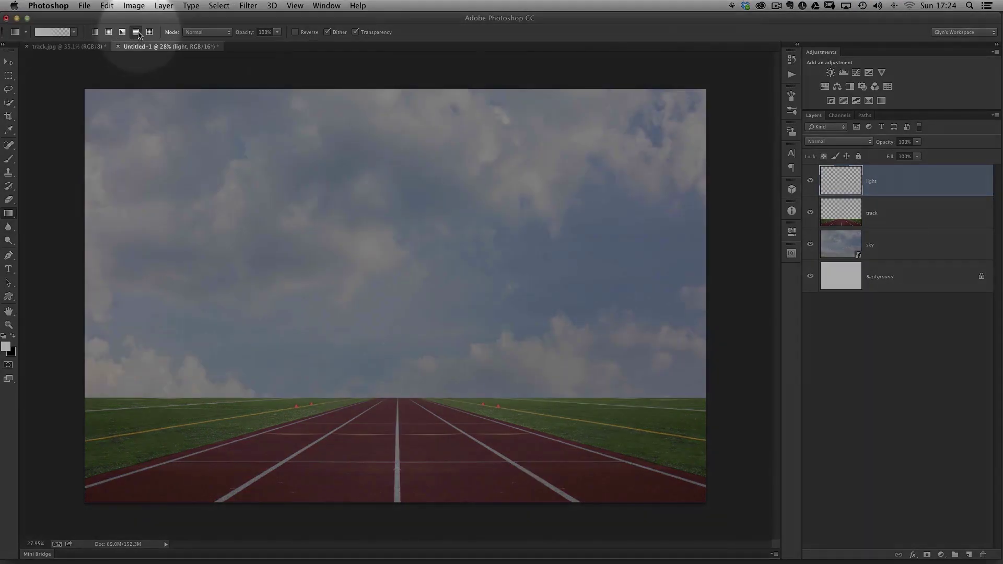
left_click(136, 33)
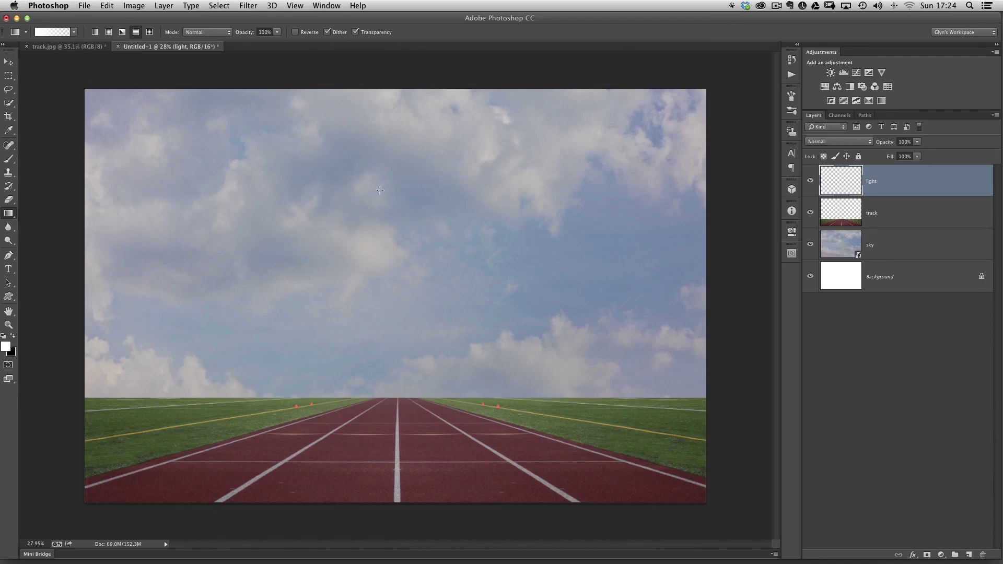
Step: Draw white reflected gradients upward from the horizon on the light layer to create a glow where track and sky meet
scroll(396, 411, "up", 3)
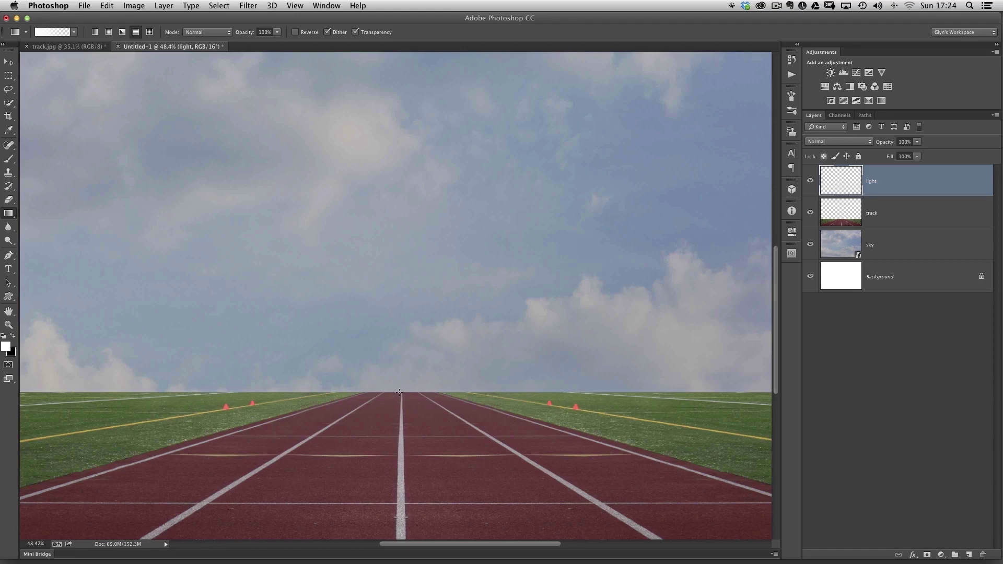
left_click_drag(398, 366, 401, 339)
left_click_drag(404, 299, 382, 220)
left_click_drag(396, 180, 396, 181)
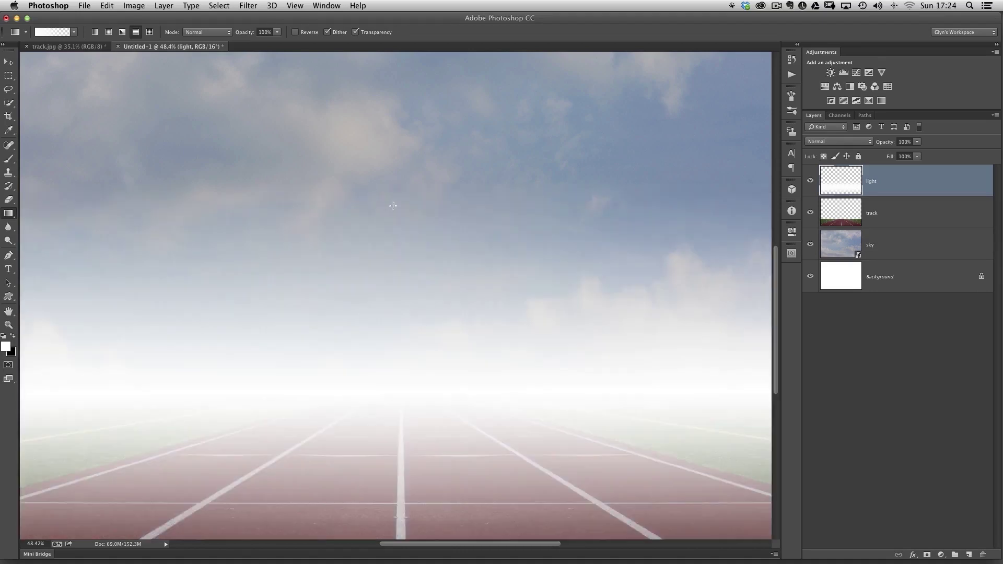
Step: Lower the light layer's opacity to 96%
left_click_drag(481, 334, 458, 341)
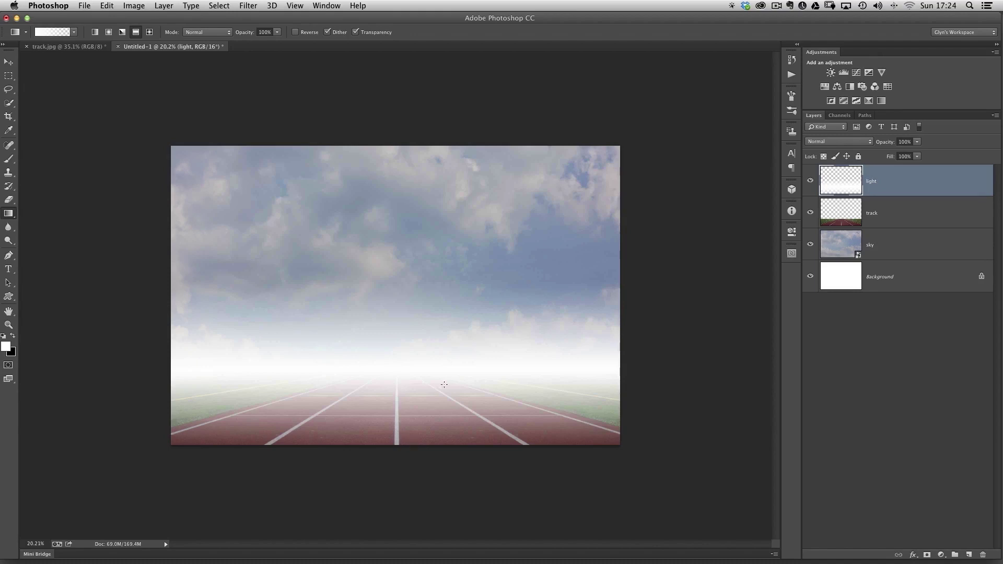
key("super+plus")
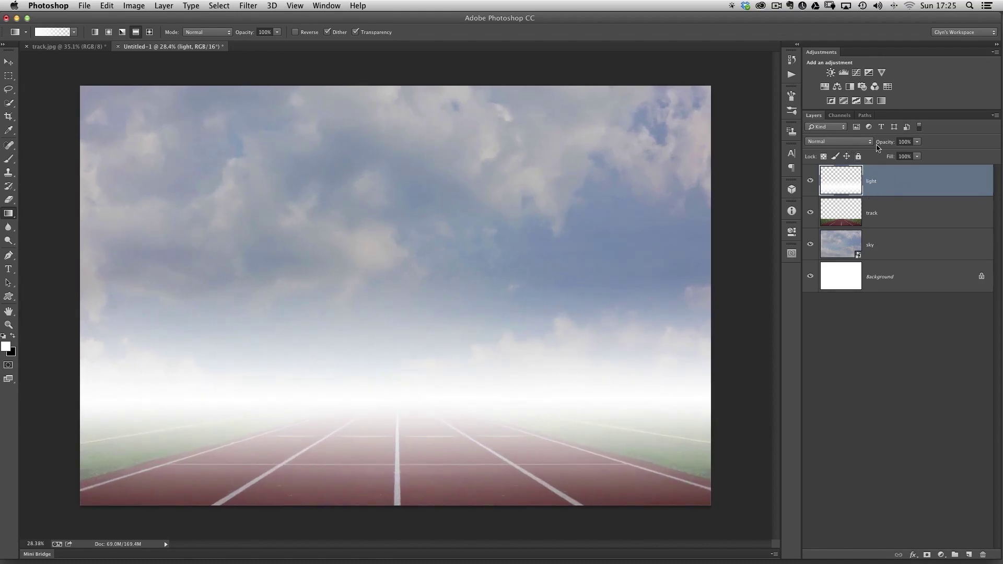
left_click_drag(887, 144, 887, 144)
scroll(405, 416, "up", 5)
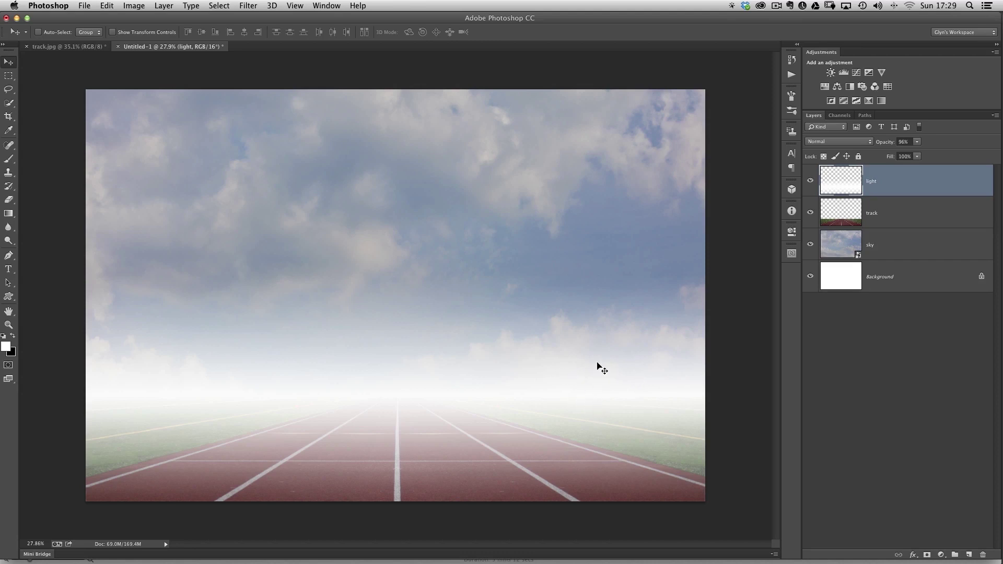
Step: Place the birds image from the athlete folder into the document as an embedded file
left_click(84, 6)
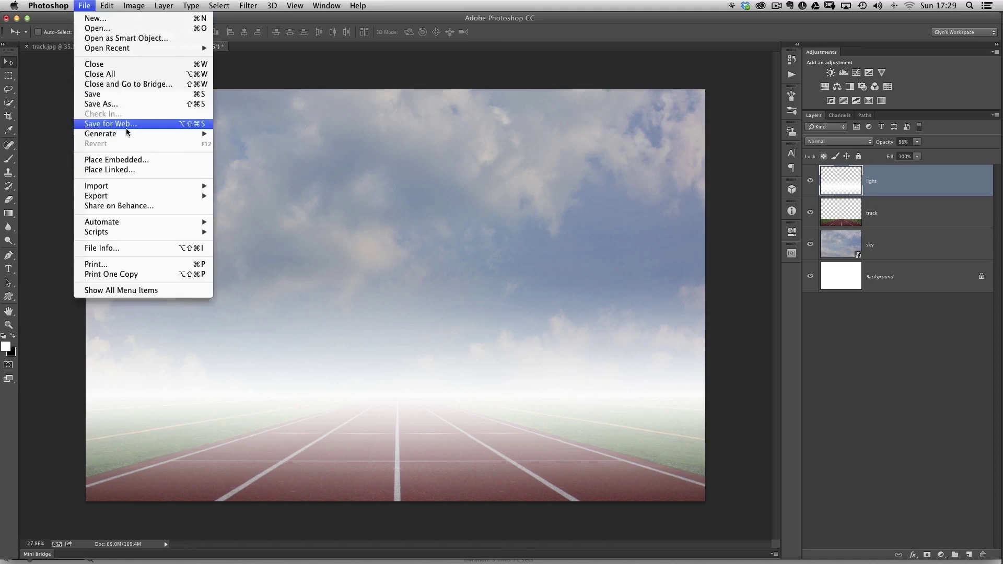
left_click(131, 158)
left_click_drag(453, 93, 441, 89)
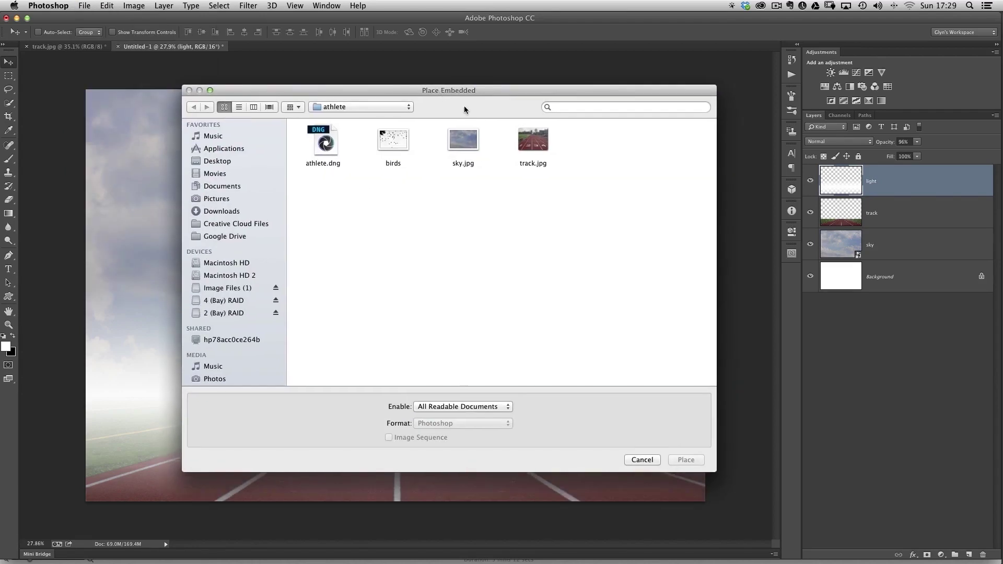
left_click(395, 139)
left_click(686, 460)
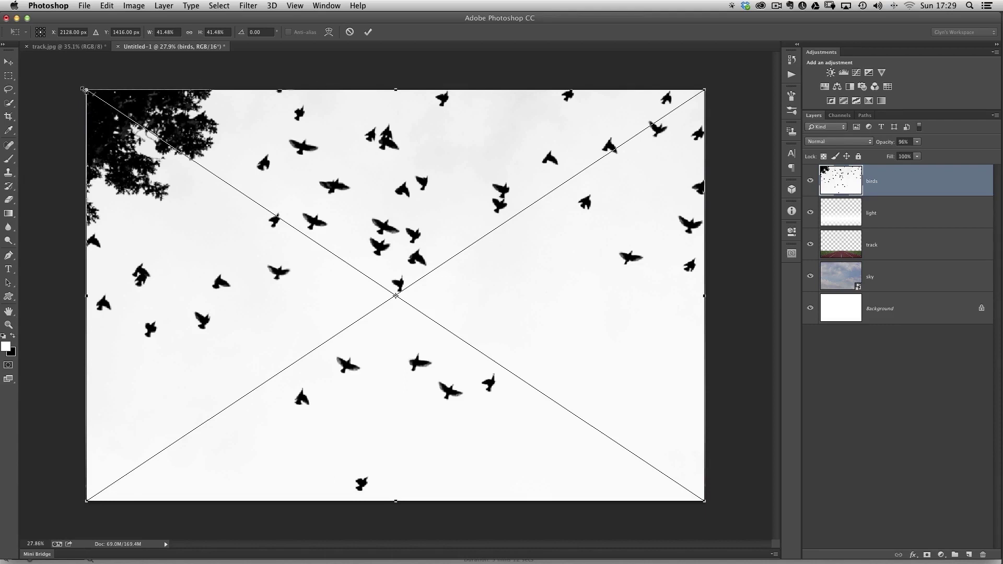
Step: Scale the birds image to about 6.9%, rotate it about -109°, and position it in the sky above the track's right side
left_click_drag(85, 89, 339, 263)
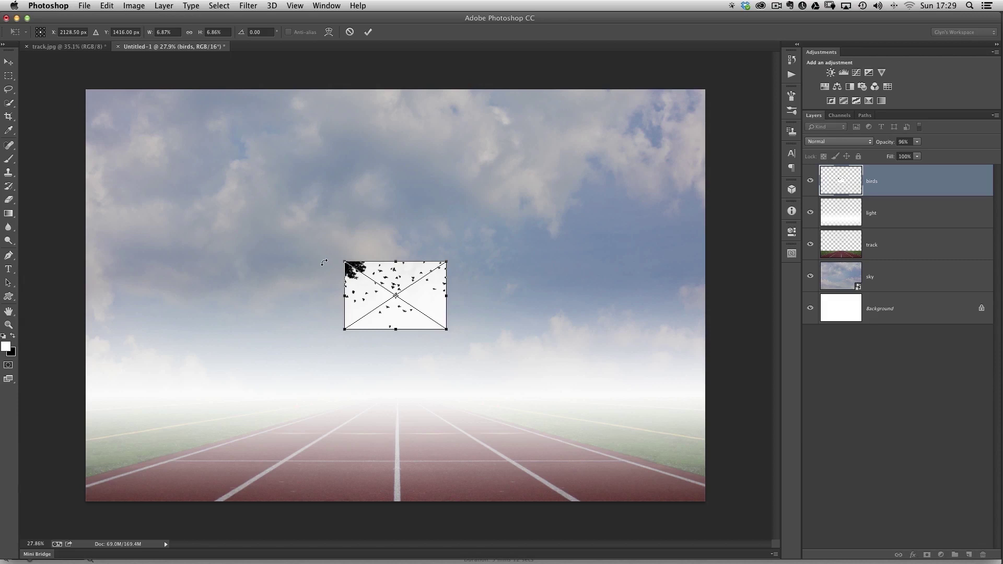
left_click_drag(331, 252, 376, 364)
left_click_drag(418, 336, 618, 359)
left_click_drag(634, 416, 681, 427)
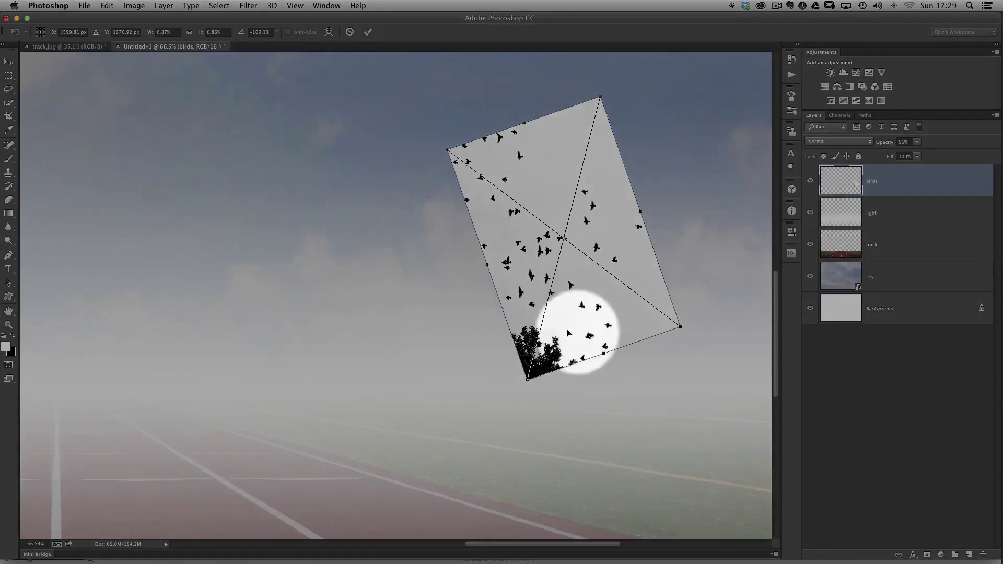
scroll(571, 365, "down", 3)
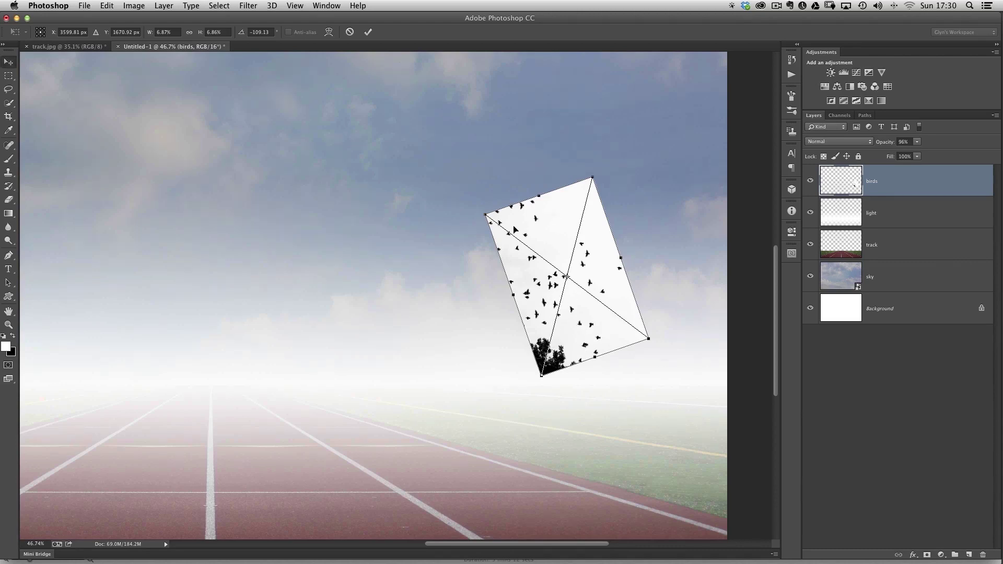
key("Return")
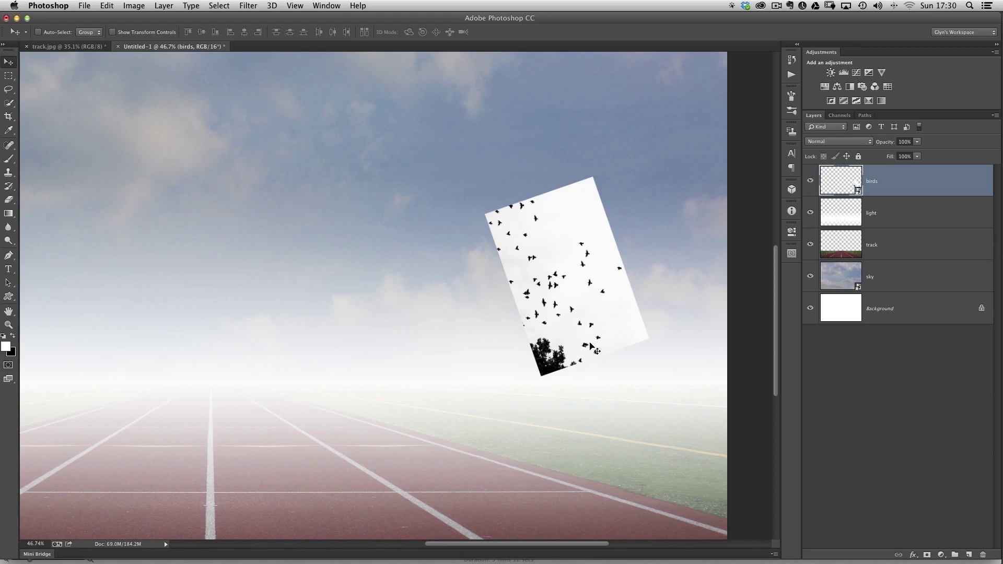
Step: Set the birds layer's blend mode to Multiply and add a layer mask to it
left_click(849, 146)
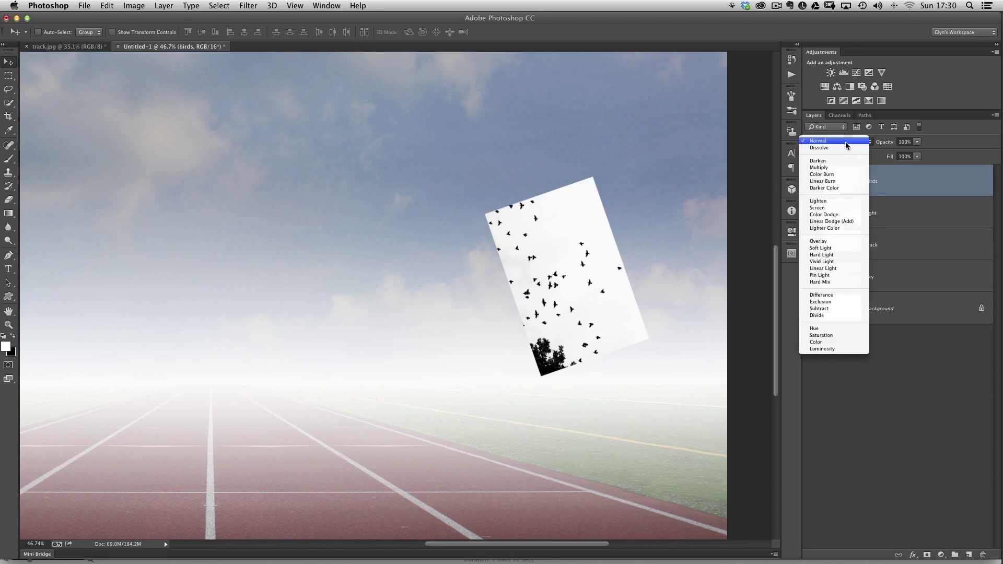
left_click(819, 167)
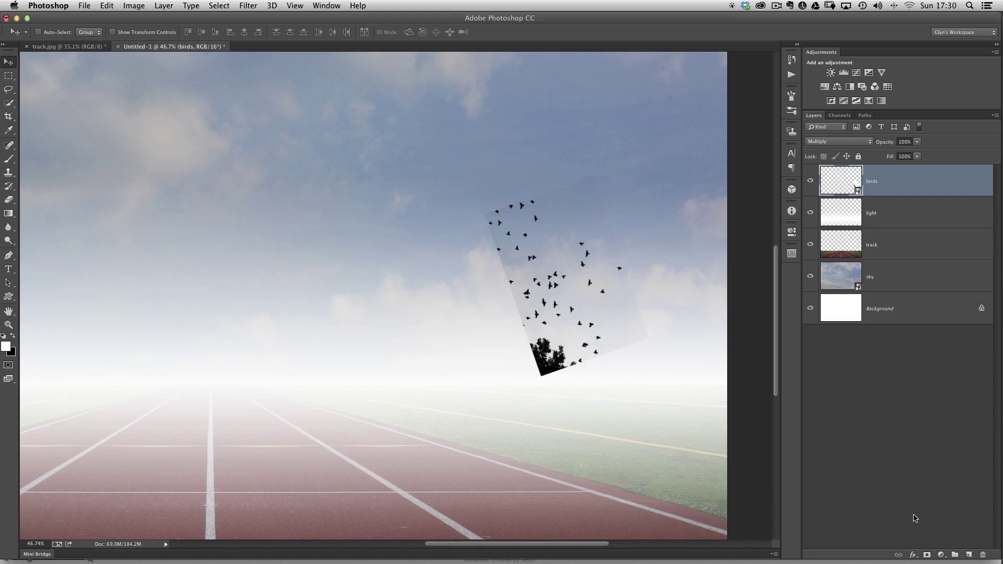
left_click(927, 555)
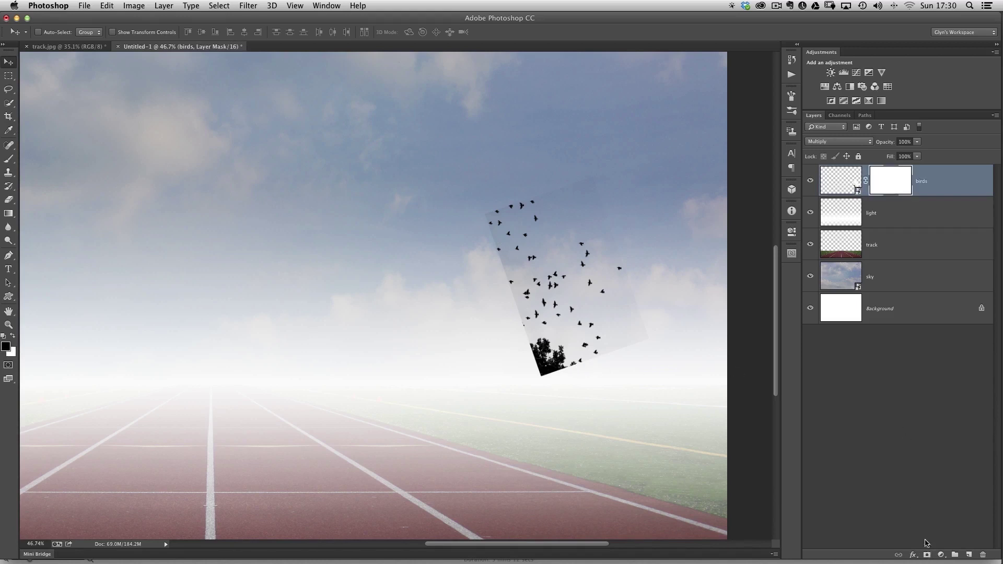
Step: Choose a soft round brush for painting on the birds layer's mask
key("b")
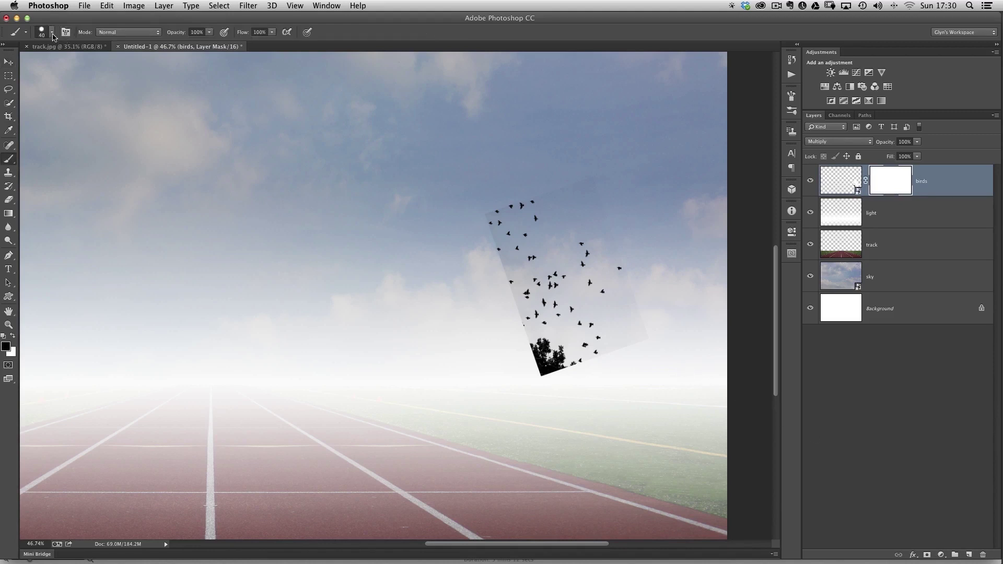
left_click(52, 33)
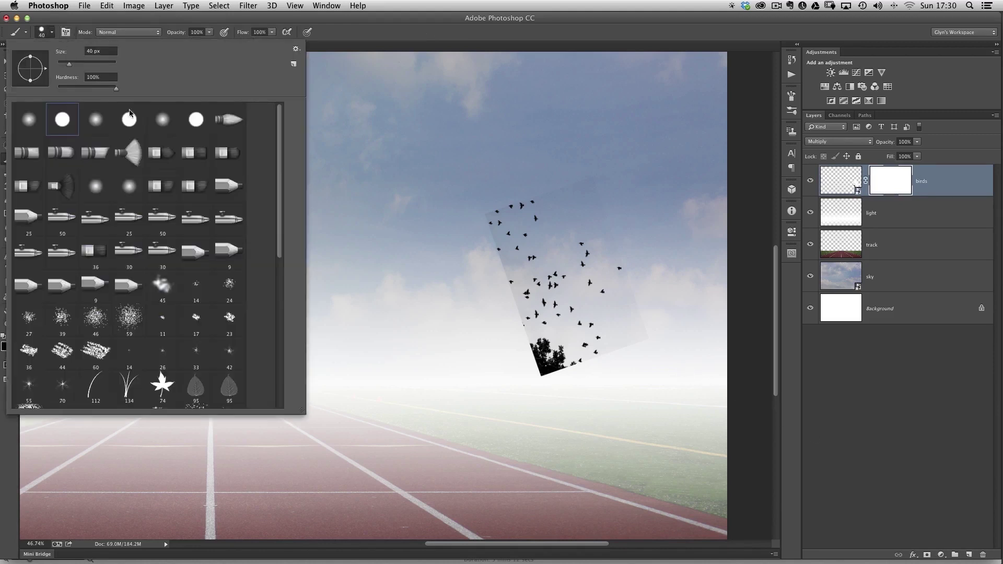
left_click(163, 120)
left_click(368, 34)
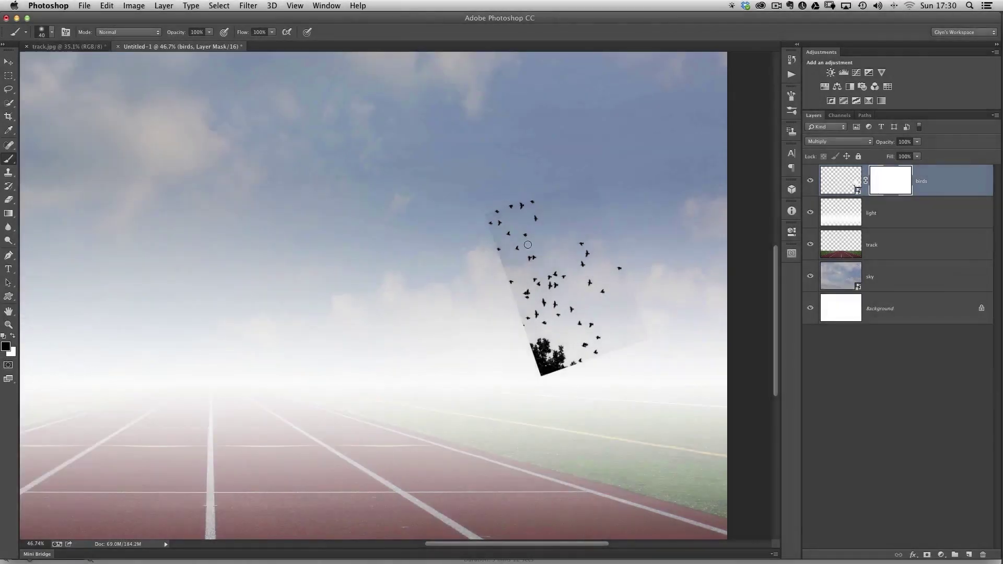
Step: Paint black on the birds mask, resizing the brush as needed, to hide the tree, image edges and all but six birds
key("bracketright")
key("bracketright")
key("bracketright")
key("bracketright")
key("bracketright")
key("bracketright")
key("bracketright")
mouse_move(570, 196)
left_mouse_down()
mouse_move(453, 212)
mouse_move(593, 193)
mouse_move(507, 192)
mouse_move(491, 223)
mouse_move(521, 226)
mouse_move(610, 191)
mouse_move(535, 203)
mouse_move(567, 212)
mouse_move(521, 207)
mouse_move(634, 238)
mouse_move(506, 226)
left_mouse_up()
key("bracketleft")
key("bracketleft")
key("bracketleft")
mouse_move(439, 231)
left_mouse_down()
mouse_move(502, 240)
mouse_move(465, 259)
mouse_move(510, 254)
mouse_move(502, 275)
left_mouse_up()
mouse_move(512, 363)
left_mouse_down()
mouse_move(562, 363)
mouse_move(547, 340)
mouse_move(575, 358)
mouse_move(556, 364)
mouse_move(597, 362)
mouse_move(572, 345)
mouse_move(600, 354)
mouse_move(640, 343)
mouse_move(622, 325)
mouse_move(628, 303)
mouse_move(634, 314)
mouse_move(610, 319)
mouse_move(622, 338)
mouse_move(609, 362)
mouse_move(525, 339)
mouse_move(510, 315)
left_mouse_up()
key("bracketleft")
key("bracketleft")
key("bracketleft")
key("bracketleft")
key("bracketleft")
key("bracketright")
key("bracketright")
key("bracketright")
key("bracketright")
mouse_move(505, 271)
left_mouse_down()
mouse_move(654, 253)
mouse_move(654, 267)
mouse_move(529, 262)
mouse_move(524, 276)
mouse_move(602, 281)
mouse_move(594, 284)
mouse_move(501, 273)
mouse_move(546, 277)
mouse_move(518, 290)
mouse_move(543, 300)
mouse_move(529, 293)
mouse_move(511, 314)
mouse_move(526, 321)
mouse_move(515, 309)
mouse_move(527, 340)
mouse_move(559, 319)
left_mouse_up()
key("bracketleft")
key("bracketleft")
key("bracketleft")
key("bracketleft")
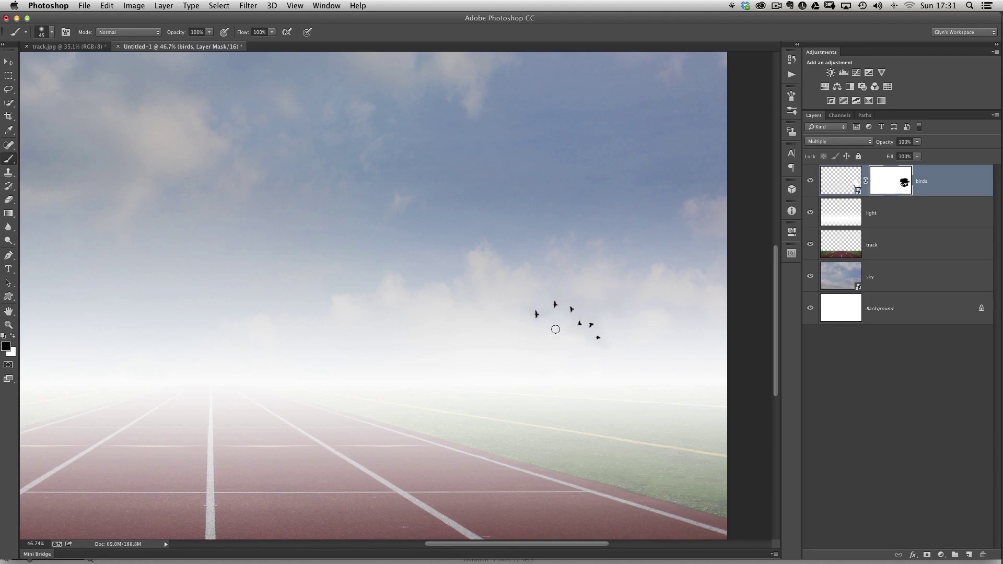
Step: Target the birds layer's image instead of its mask and lower the layer's opacity to 27%
scroll(523, 347, "down", 3)
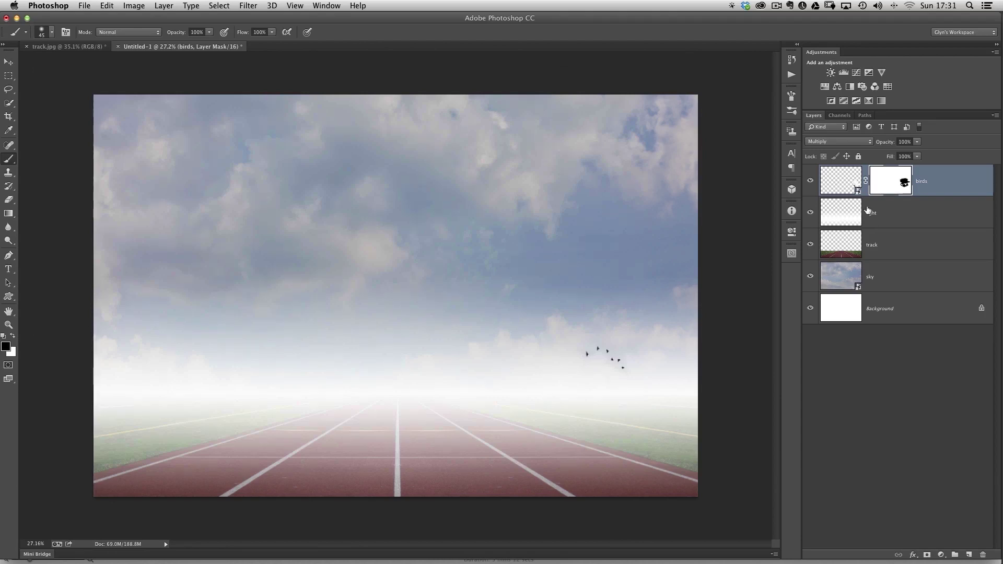
left_click(844, 184)
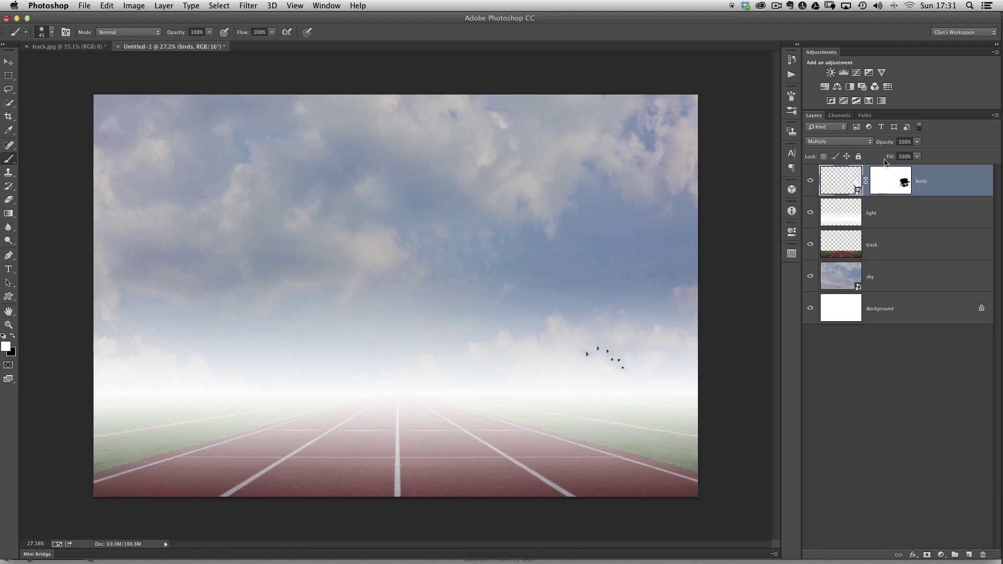
left_click_drag(886, 143, 866, 142)
left_click_drag(851, 140, 850, 140)
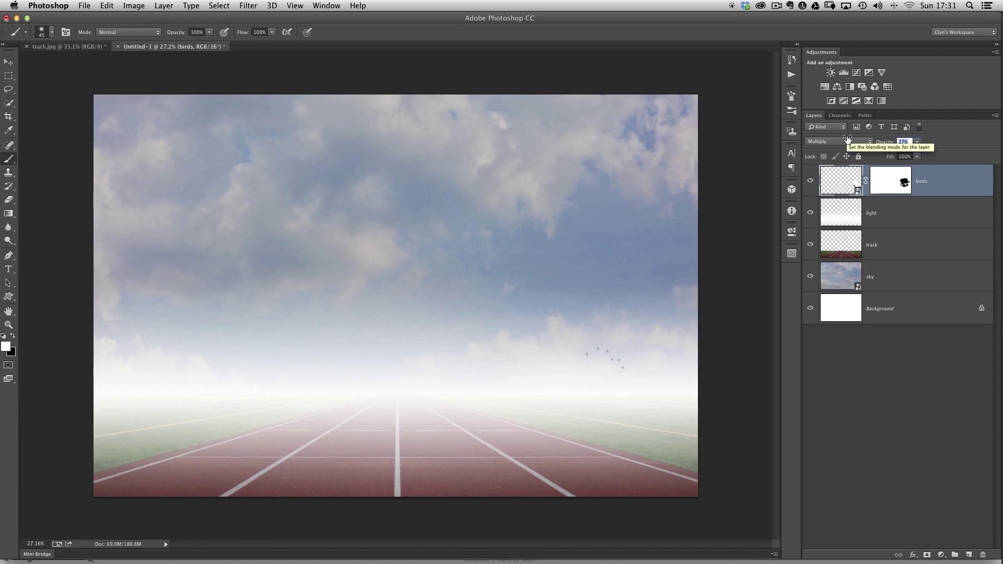
Step: Set the birds layer's opacity to 31%
left_click_drag(847, 140, 850, 140)
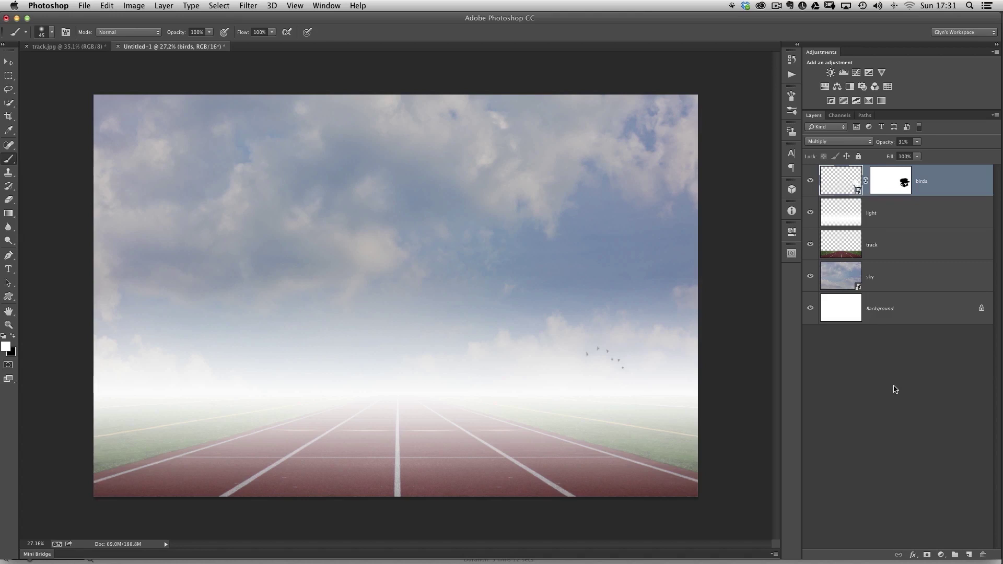
left_click_drag(562, 360, 580, 380)
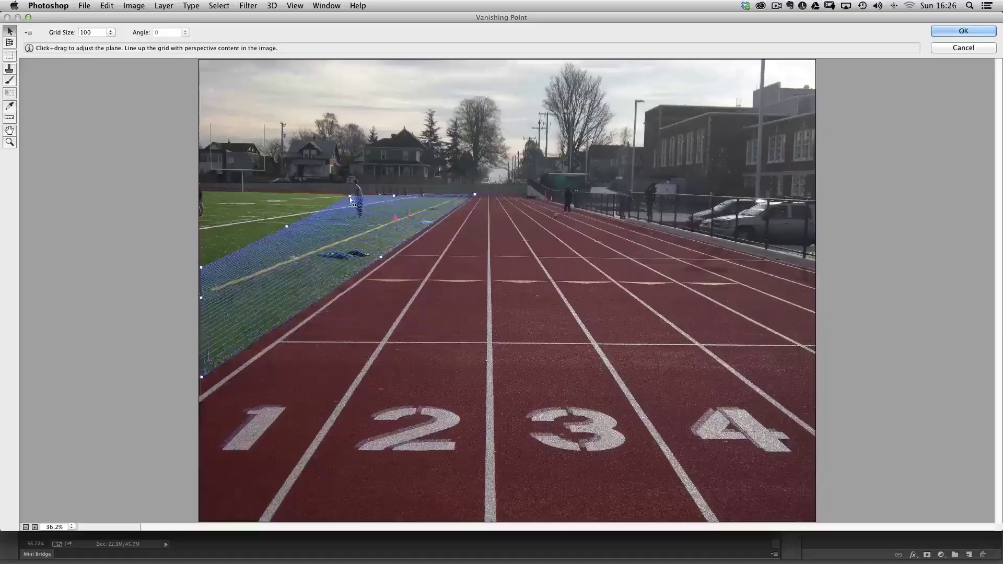
Step: Adjust the Vanishing Point perspective plane covering the grass beside the running track
left_click_drag(359, 216, 353, 218)
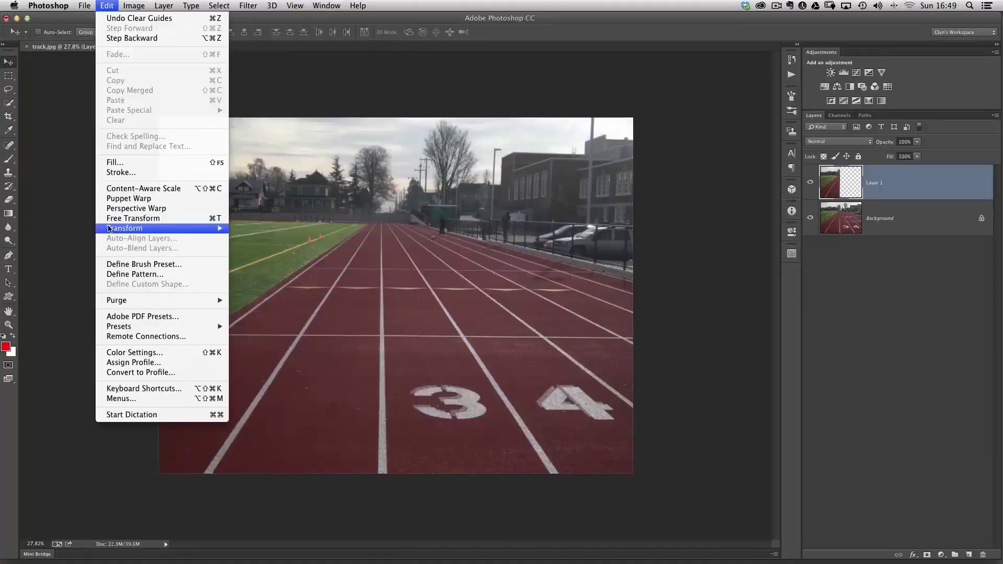
Step: Flip Layer 1, the copied half of the track with its grass verge, horizontally
mouse_move(219, 228)
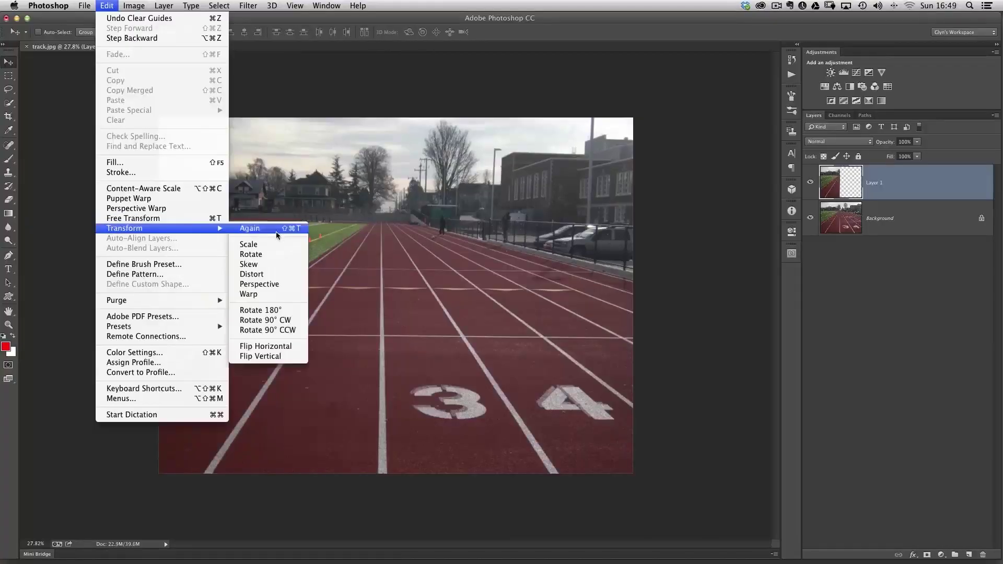
left_click(257, 347)
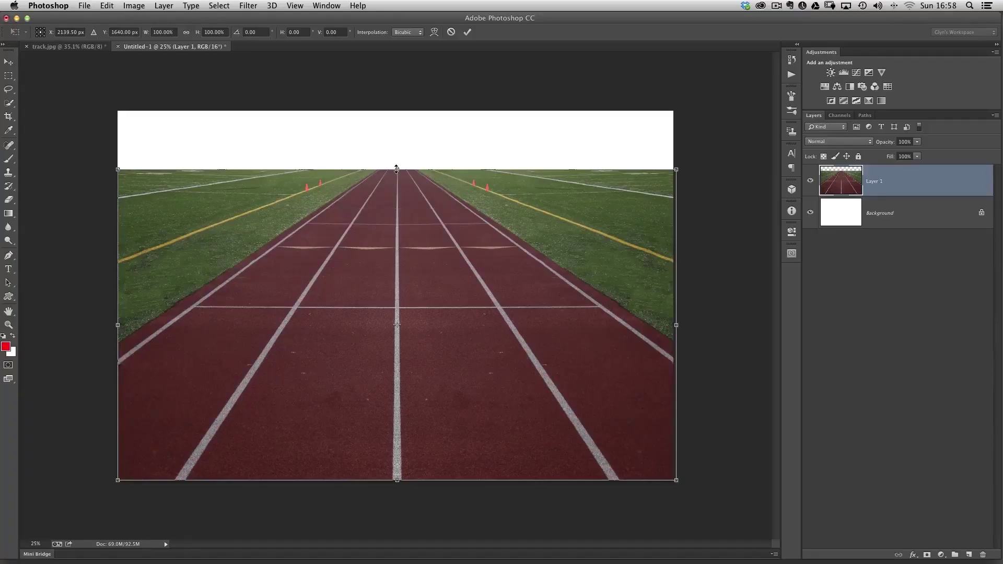
Step: Squash the track layer vertically by lowering its horizon edge while keeping its bottom edge in place
left_click_drag(397, 168, 398, 226)
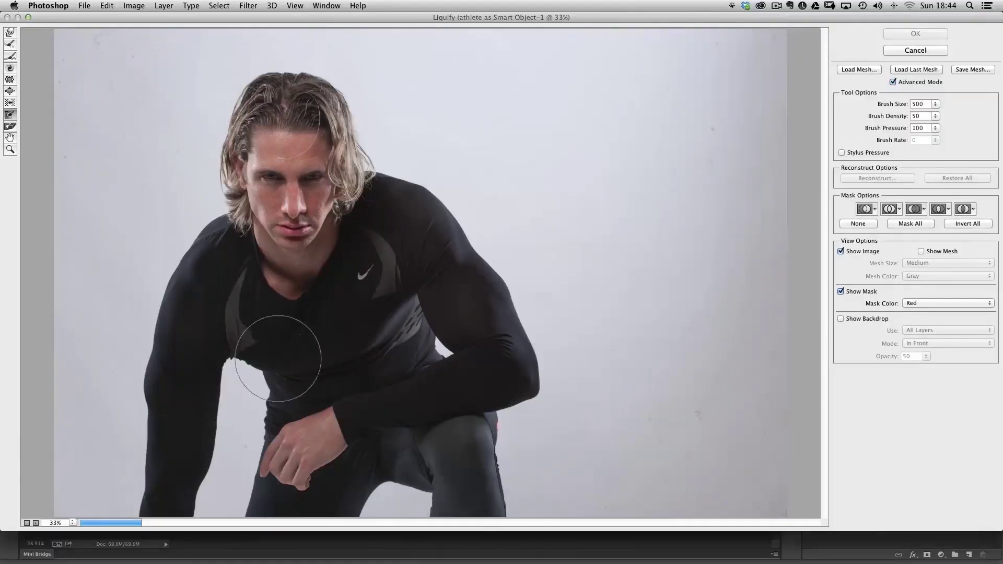
Step: Paint a freeze mask stroke over the athlete's torso in Liquify with a brush size of 500
mouse_move(278, 359)
left_mouse_down()
mouse_move(269, 331)
mouse_move(276, 348)
left_mouse_up()
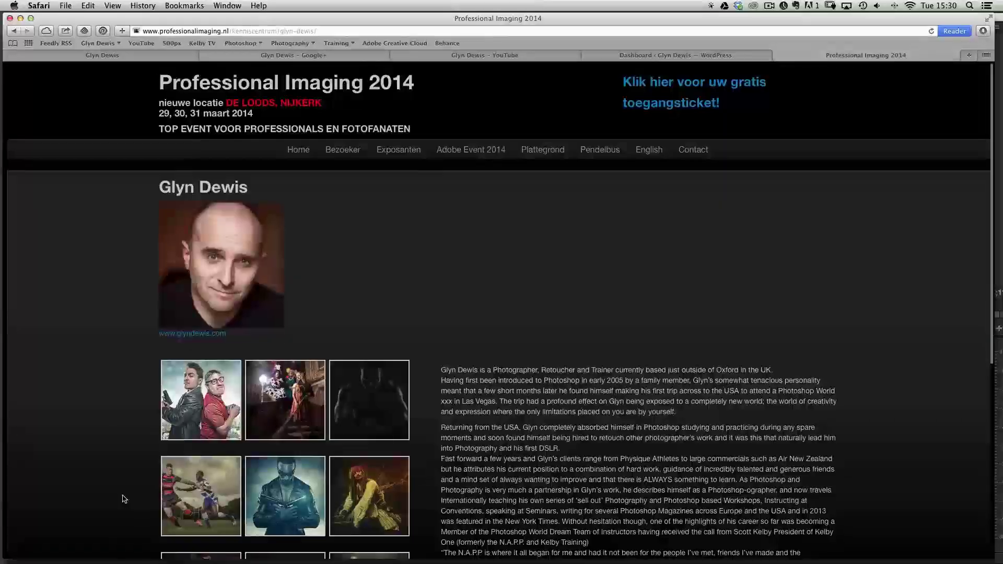
Step: In Safari, look through the speaker's gallery and biography on the Professional Imaging 2014 page down to its footer
scroll(124, 499, "down", 5)
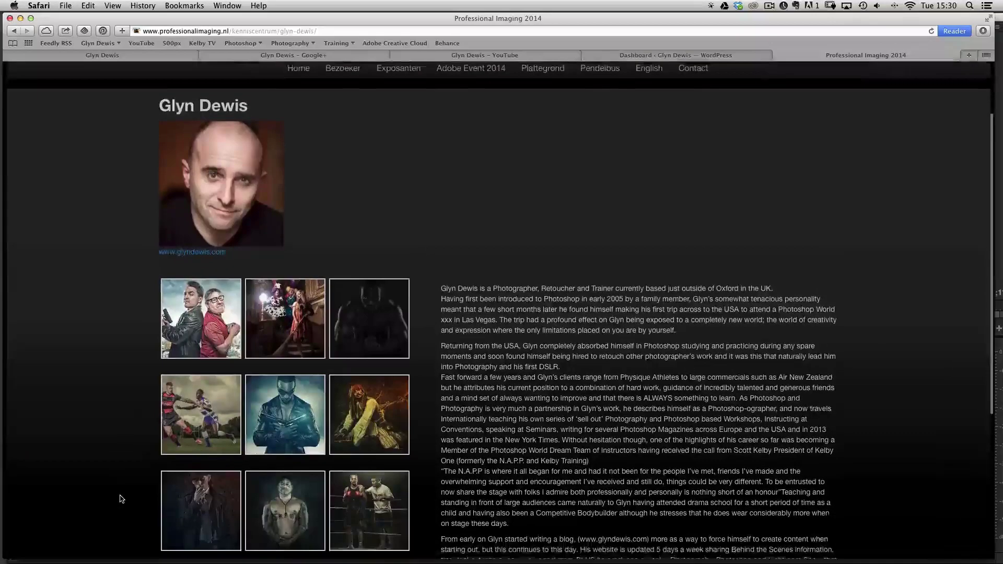
scroll(121, 501, "down", 5)
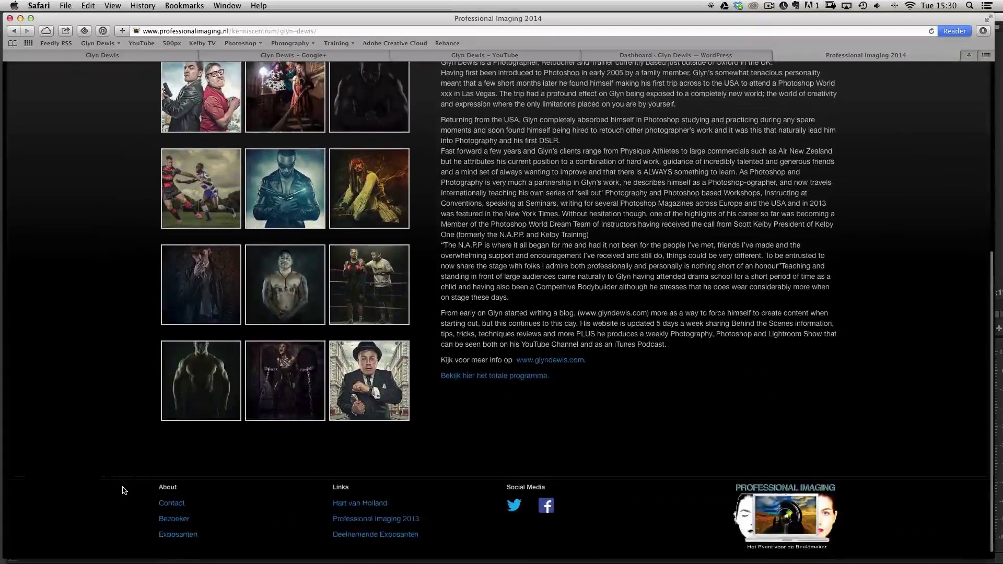